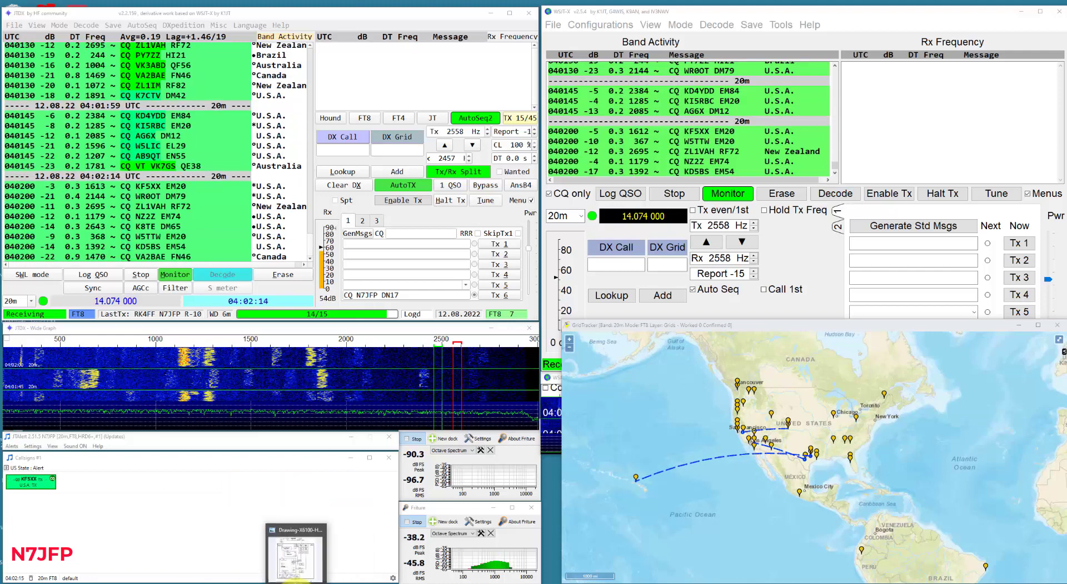
# Step: View and close the station connection diagram, then raise WSJT-X above GridTracker
pyautogui.click(295, 581)
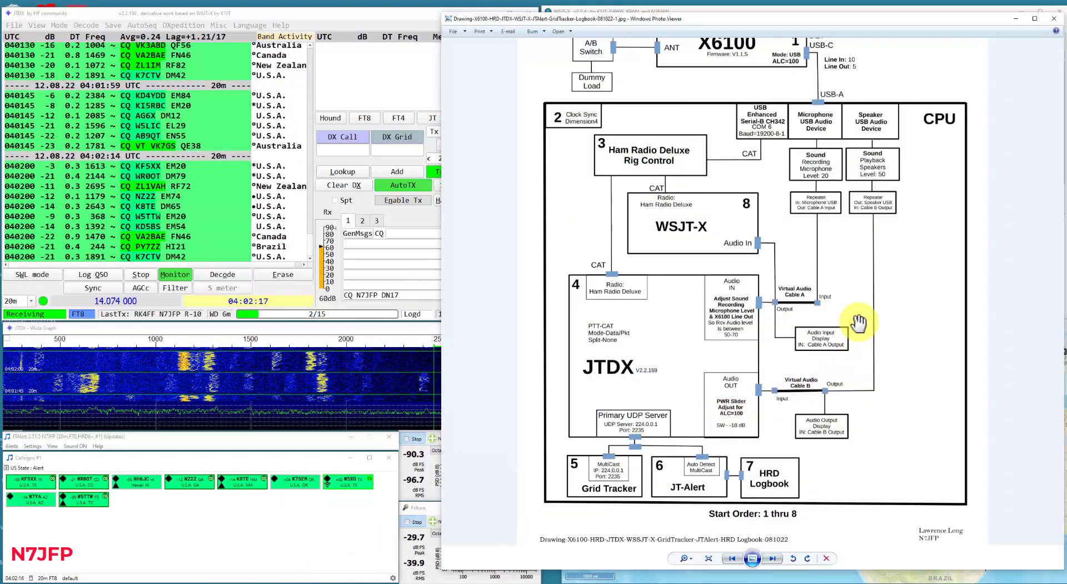
pyautogui.scroll(-1, 859, 322)
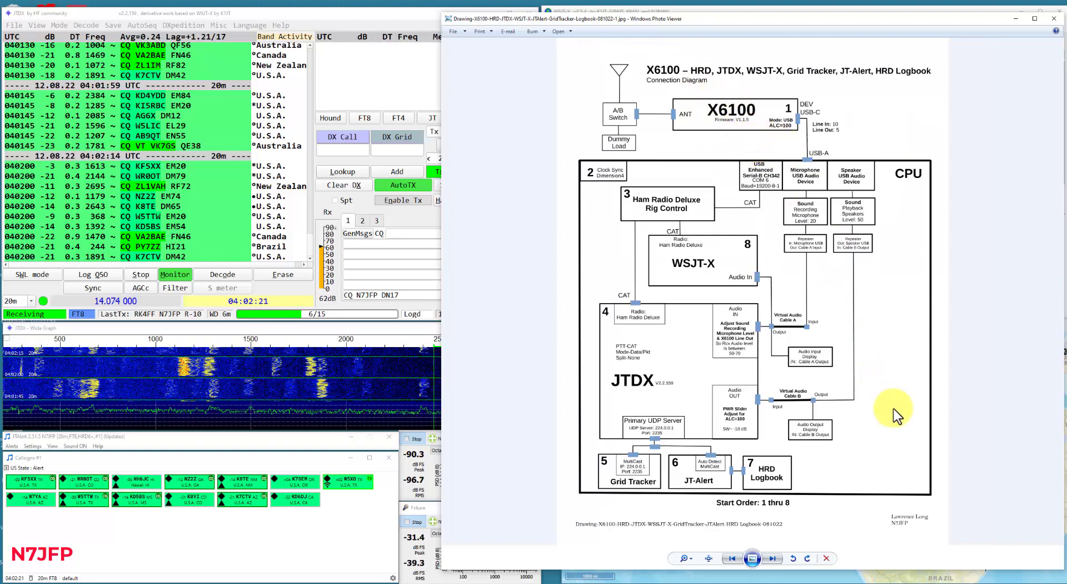
pyautogui.scroll(1, 895, 405)
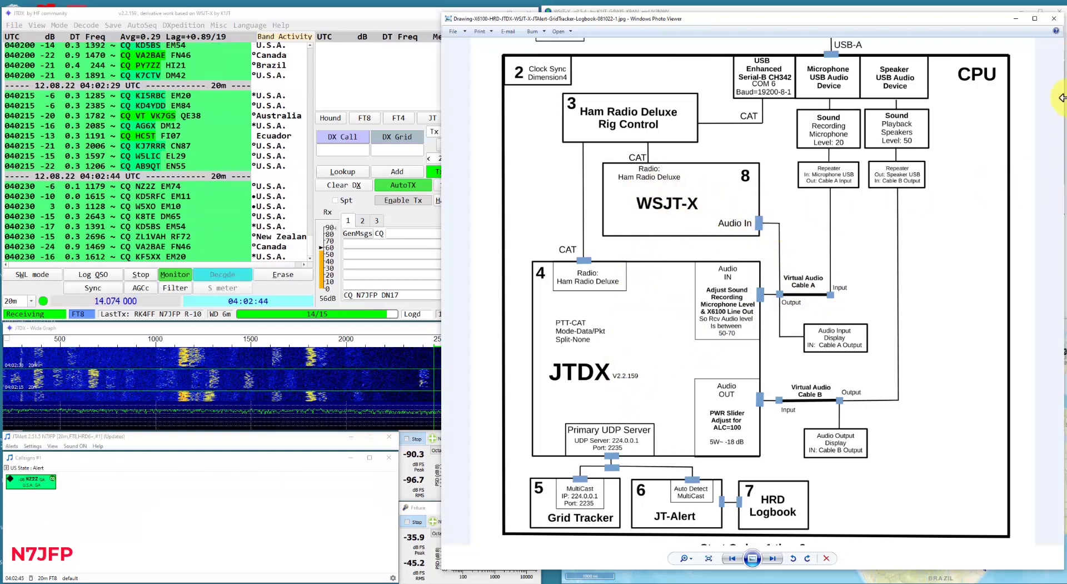
pyautogui.click(1020, 18)
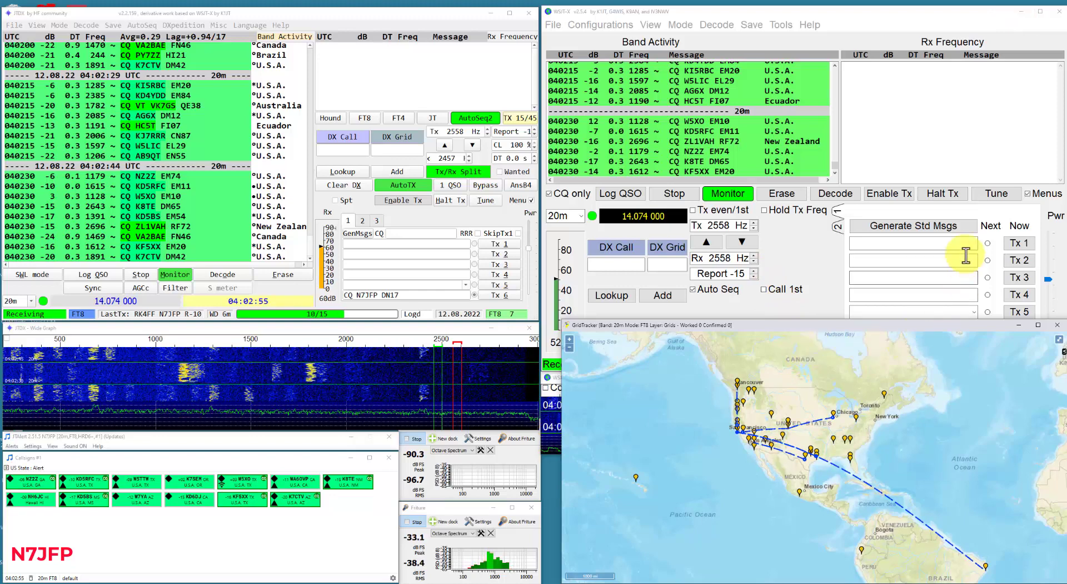
pyautogui.click(802, 261)
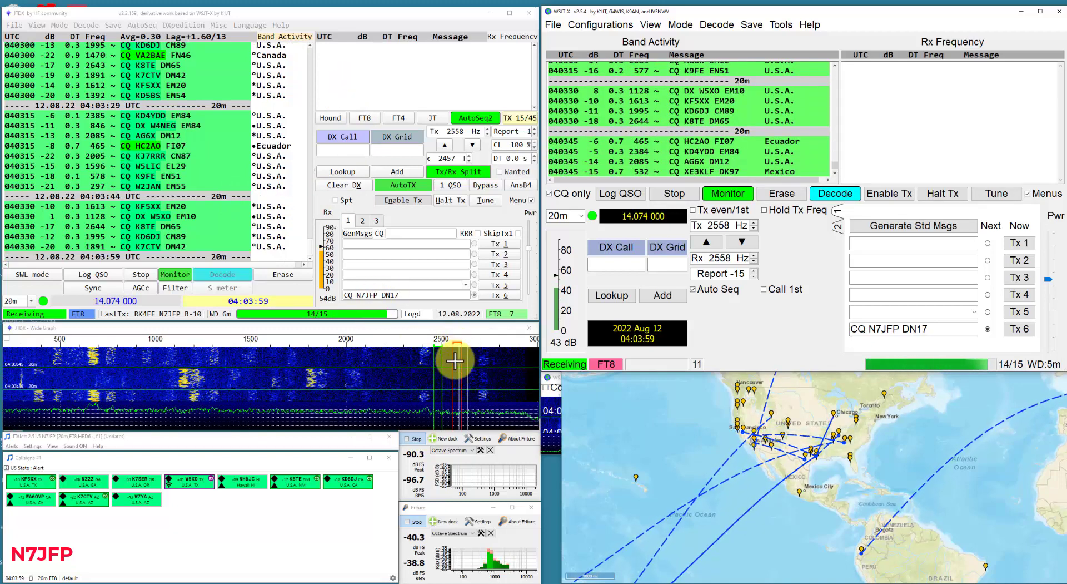
# Step: Send a brief tuning tone, then set the Rx offset to the 2558 Hz Tx offset
pyautogui.click(482, 200)
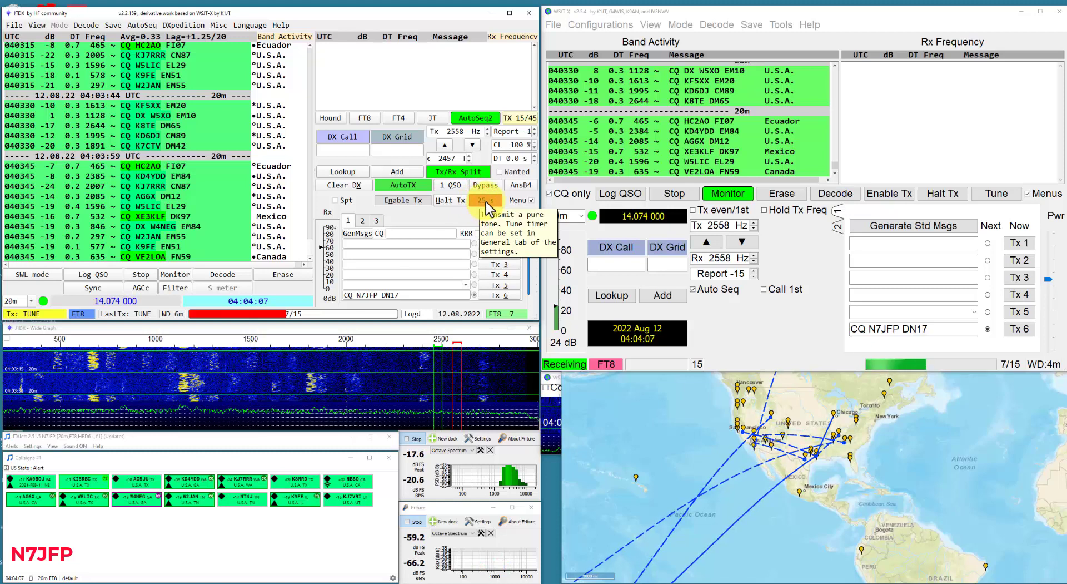
pyautogui.click(485, 203)
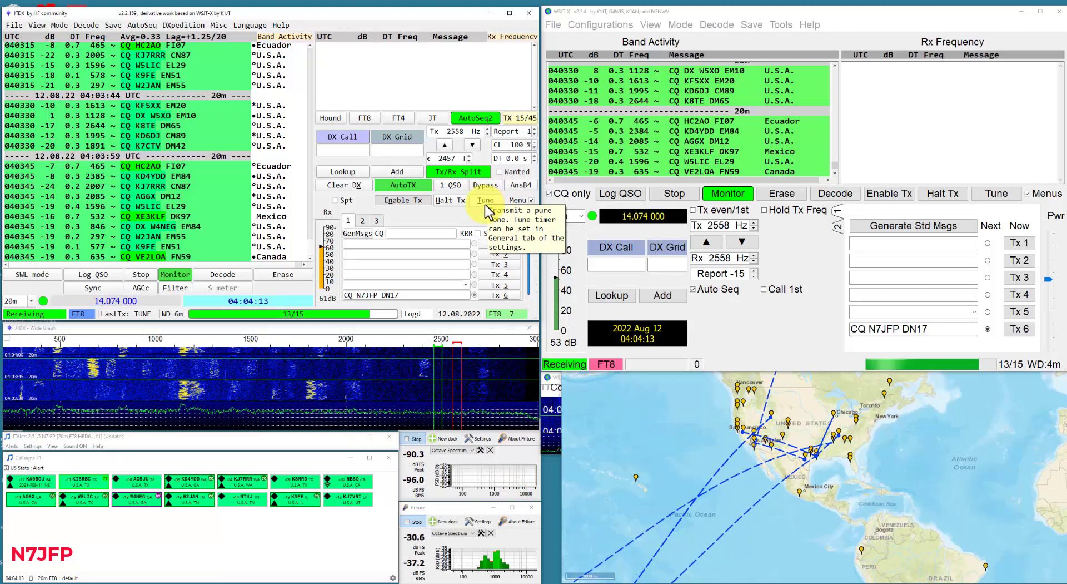
pyautogui.click(473, 145)
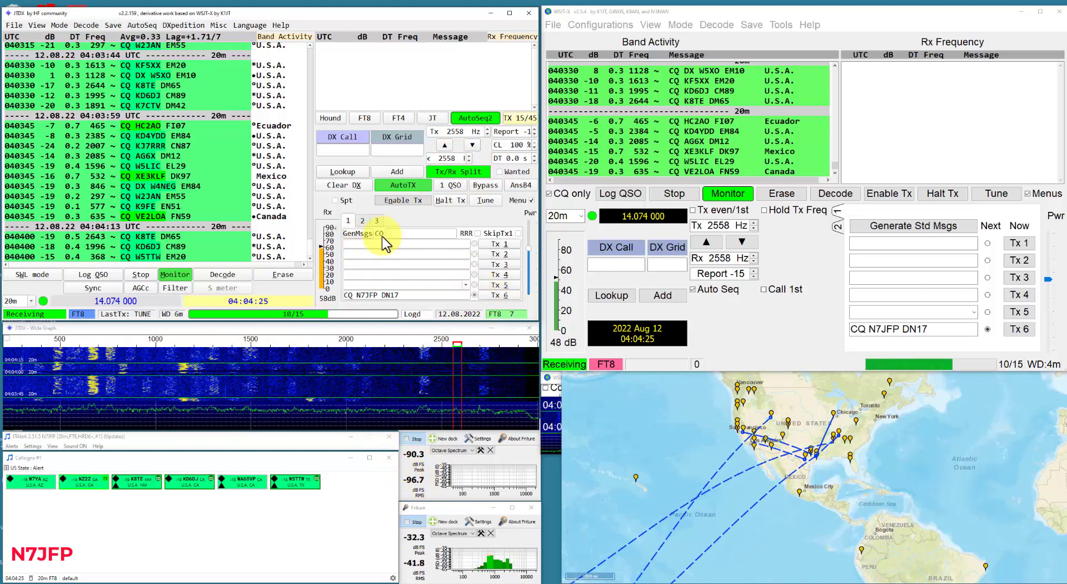
# Step: Enable CQ transmission at 2558 Hz and zoom GridTracker out to show Asia and Australia
pyautogui.click(402, 200)
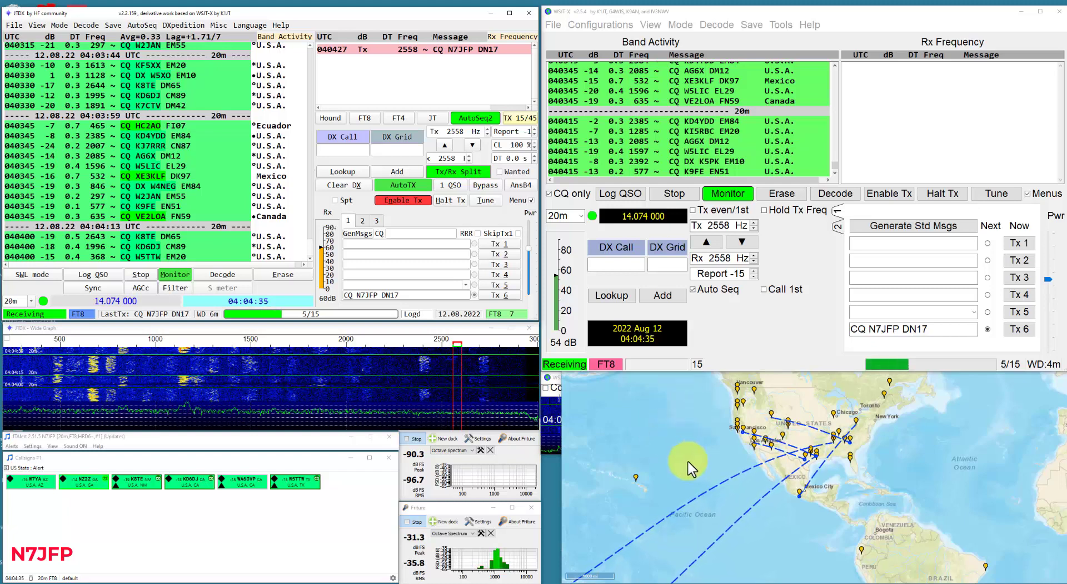
pyautogui.click(671, 439)
pyautogui.scroll(-2, 667, 444)
pyautogui.moveTo(665, 446)
pyautogui.mouseDown()
pyautogui.moveTo(702, 417)
pyautogui.moveTo(715, 429)
pyautogui.mouseUp()
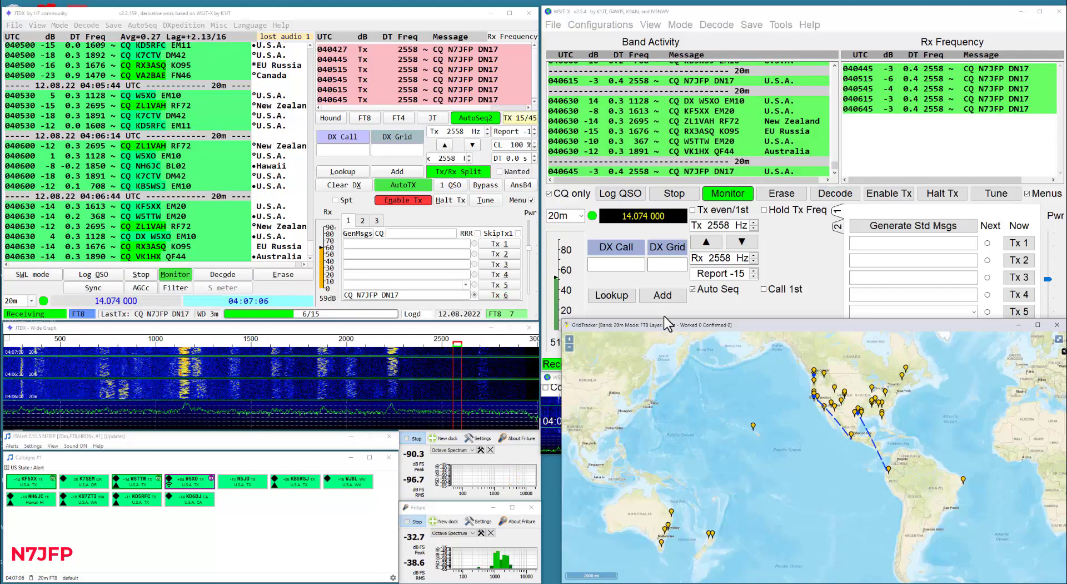
# Step: Pan and zoom GridTracker from North America to Greenland and Europe during the KO95 QSO
pyautogui.click(820, 437)
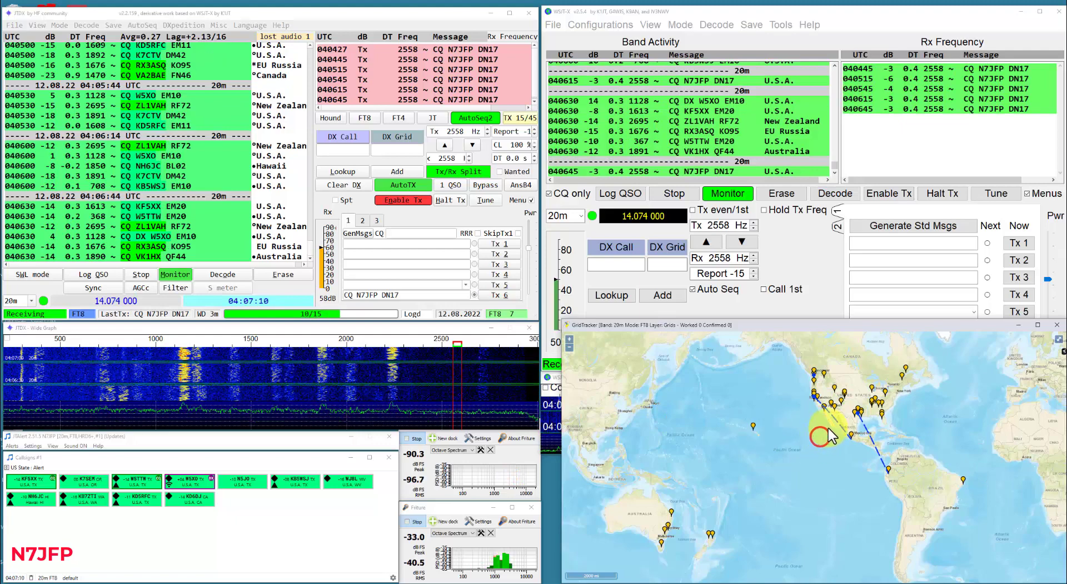
pyautogui.scroll(2, 821, 439)
pyautogui.moveTo(814, 438)
pyautogui.mouseDown()
pyautogui.moveTo(719, 542)
pyautogui.moveTo(699, 521)
pyautogui.moveTo(685, 535)
pyautogui.mouseUp()
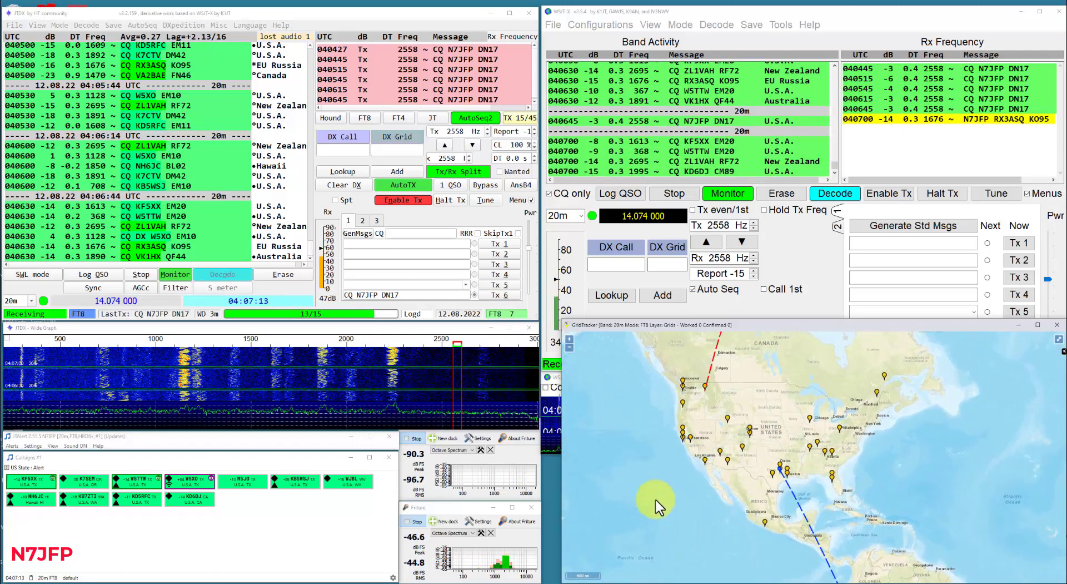
pyautogui.scroll(1, 622, 422)
pyautogui.scroll(1, 627, 426)
pyautogui.moveTo(833, 438)
pyautogui.mouseDown()
pyautogui.moveTo(836, 506)
pyautogui.moveTo(811, 528)
pyautogui.mouseUp()
pyautogui.scroll(-1, 821, 517)
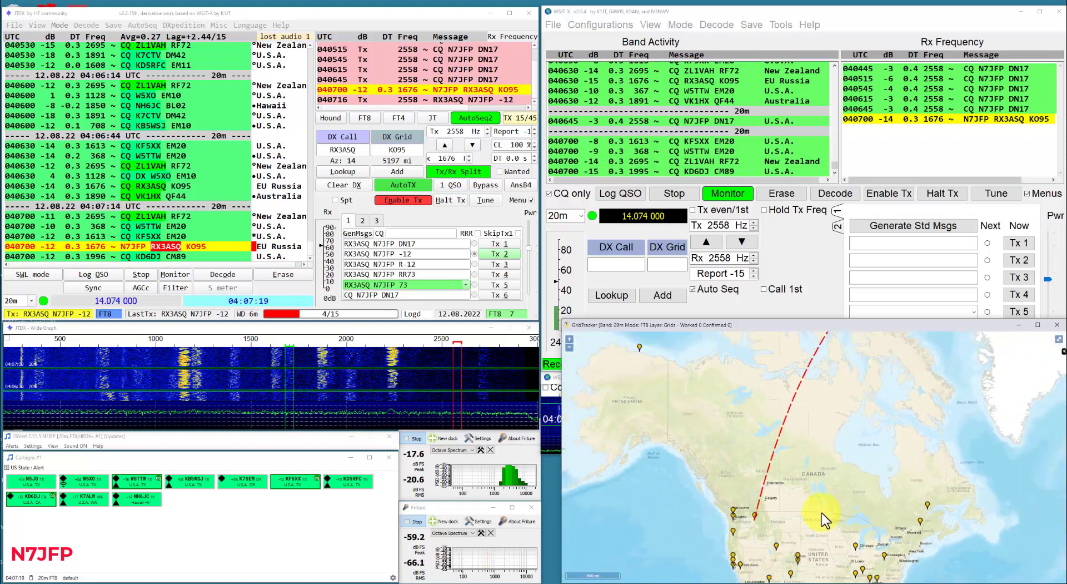
pyautogui.scroll(-1, 852, 505)
pyautogui.moveTo(853, 503)
pyautogui.mouseDown()
pyautogui.moveTo(720, 502)
pyautogui.moveTo(730, 497)
pyautogui.mouseUp()
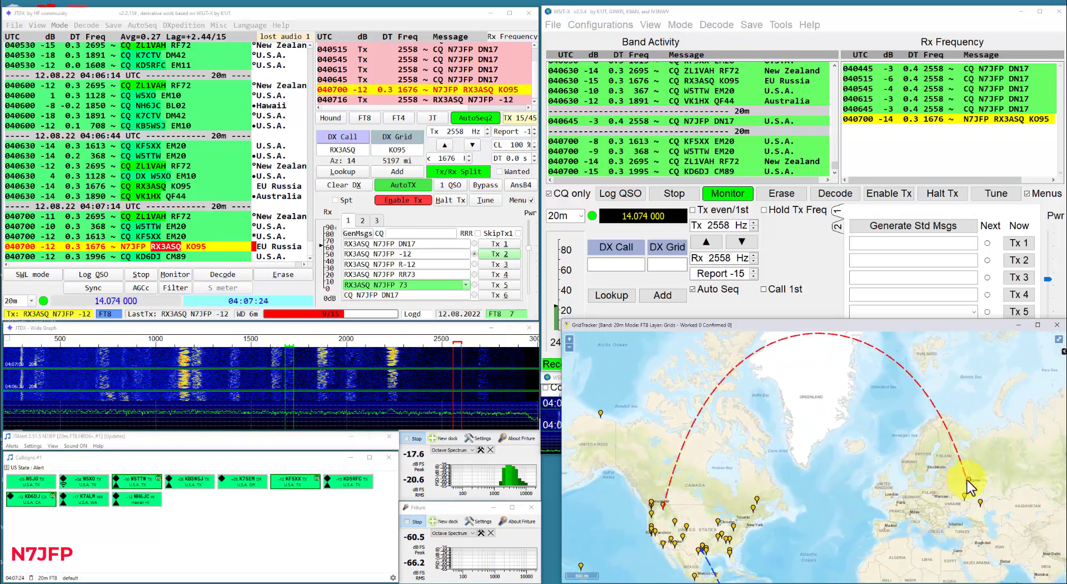
pyautogui.moveTo(968, 483)
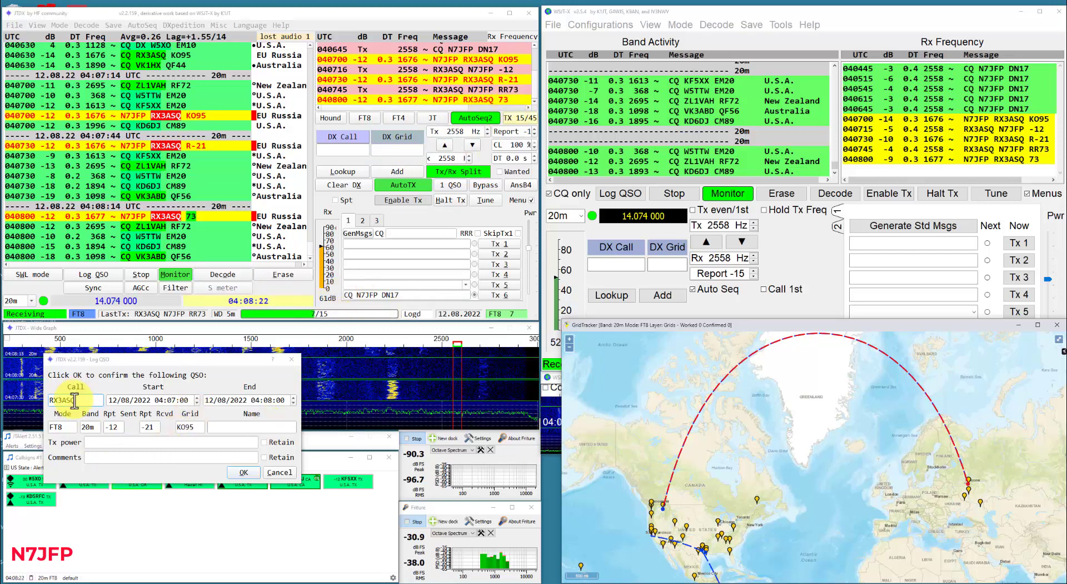
# Step: Enter 5 Watts Tx power and comment 'X6100 5w Tks for QSO', then save the entry
pyautogui.click(94, 443)
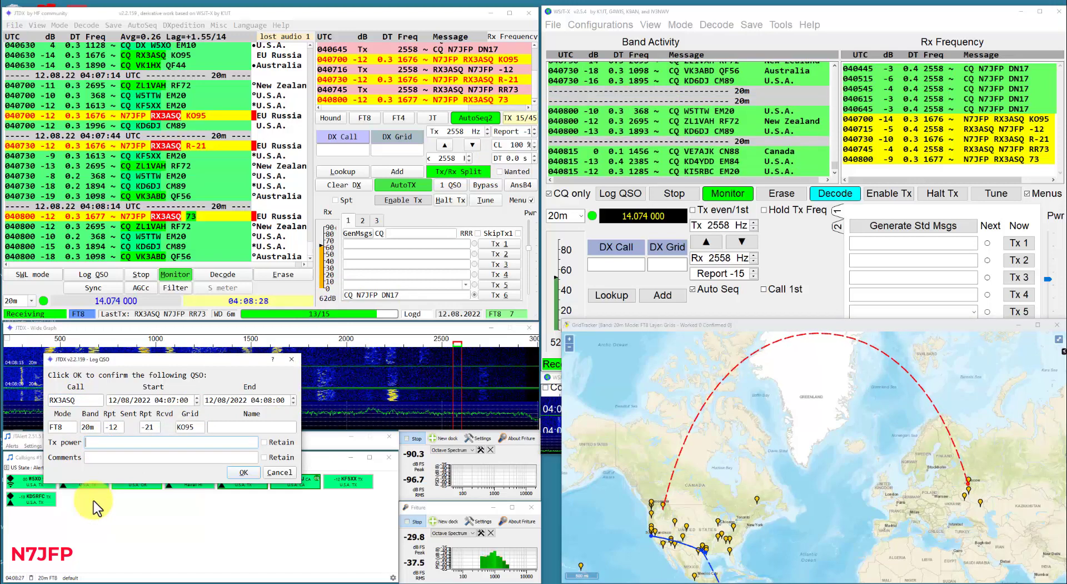
pyautogui.write('5W')
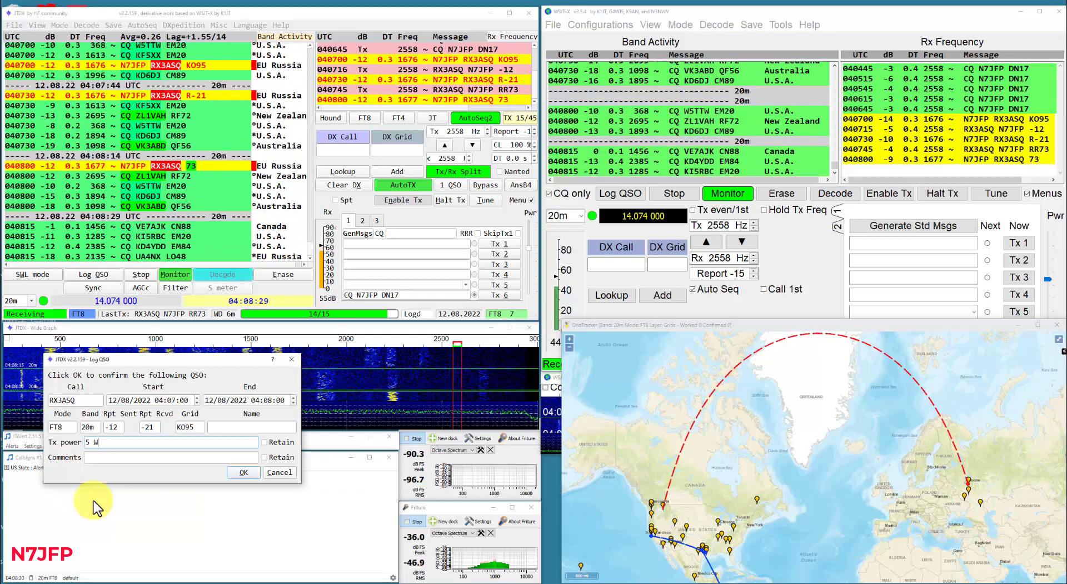
pyautogui.write('atts')
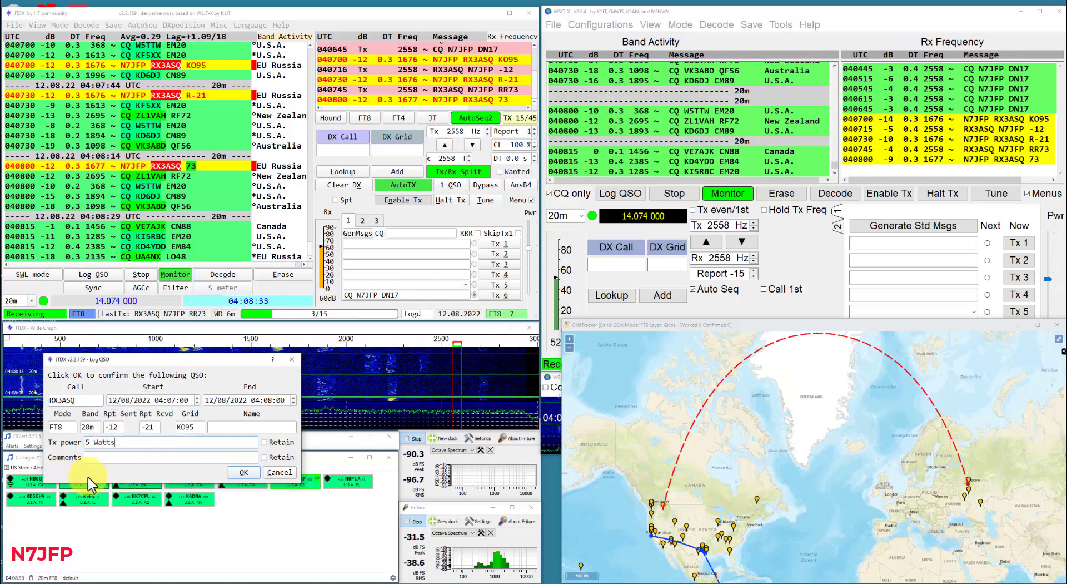
pyautogui.write('X')
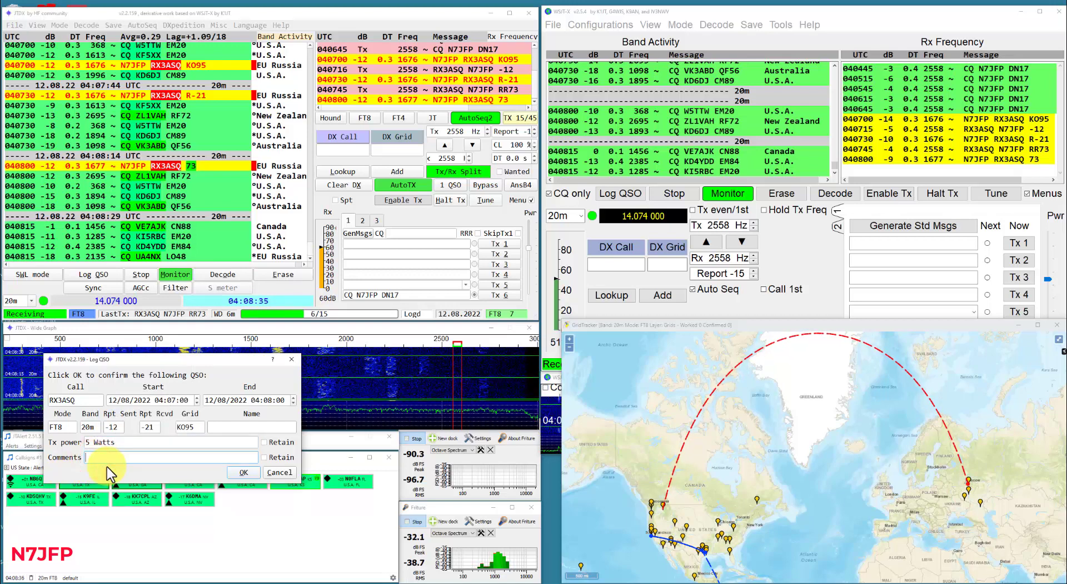
pyautogui.write('6100')
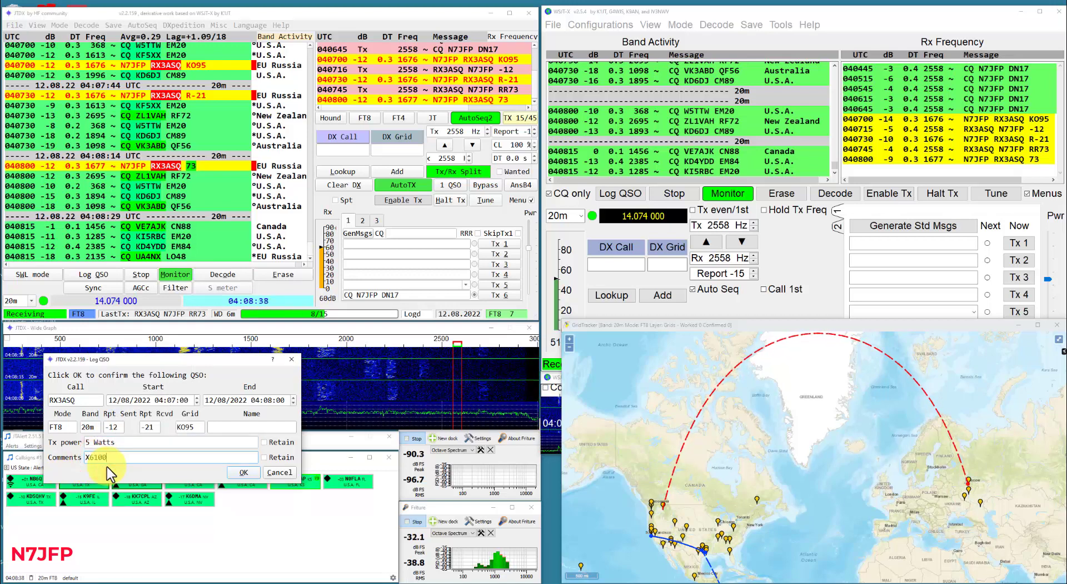
pyautogui.write(' 5')
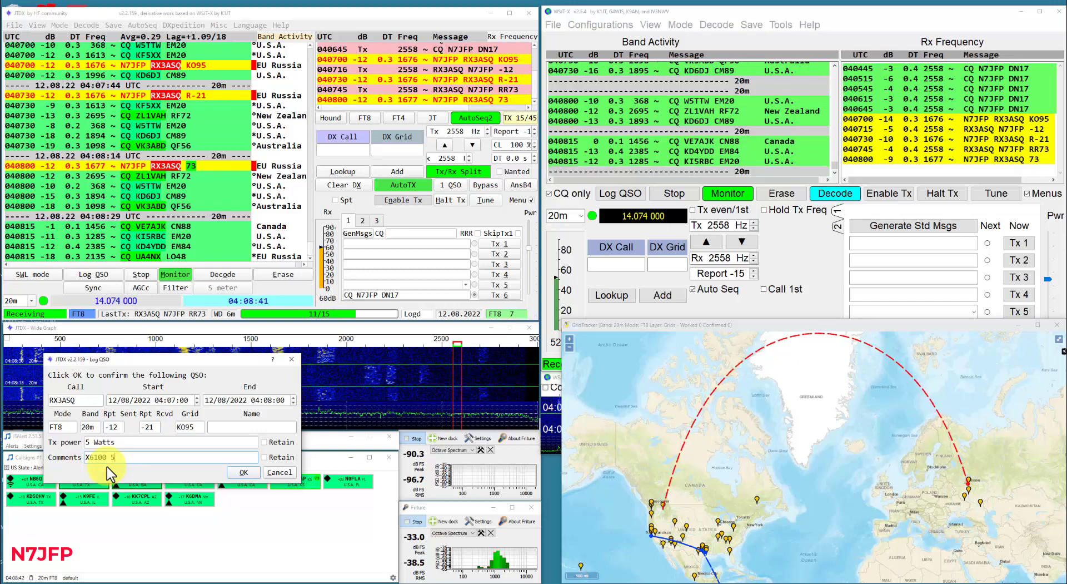
pyautogui.write('w ')
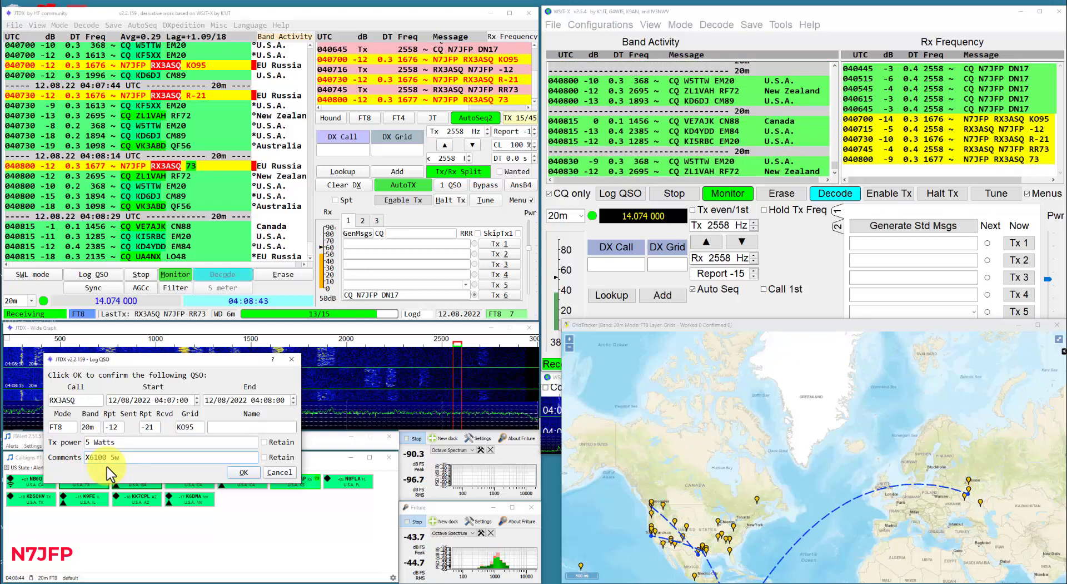
pyautogui.write('Tk')
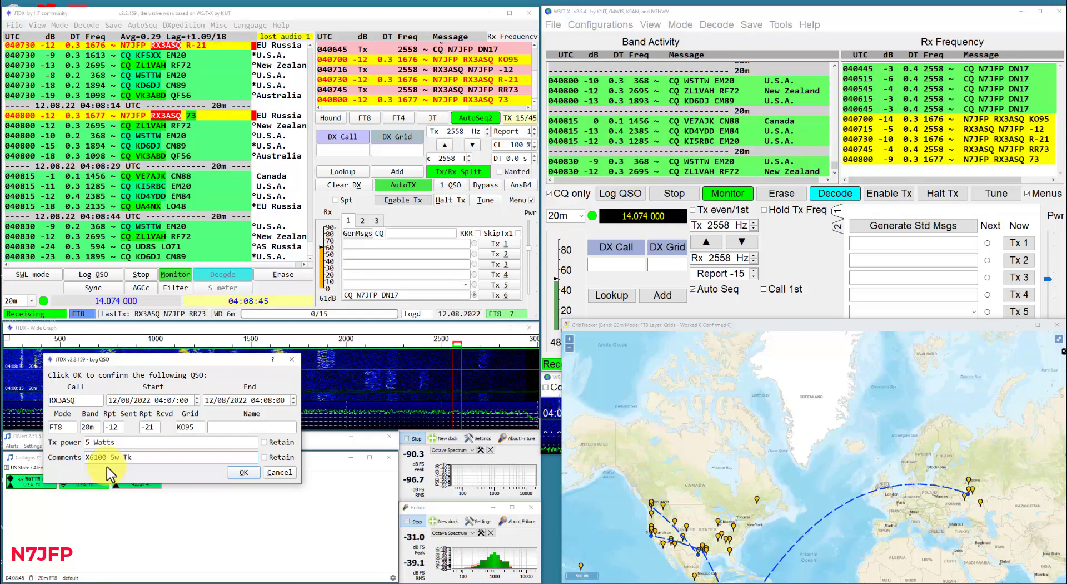
pyautogui.write('s for ')
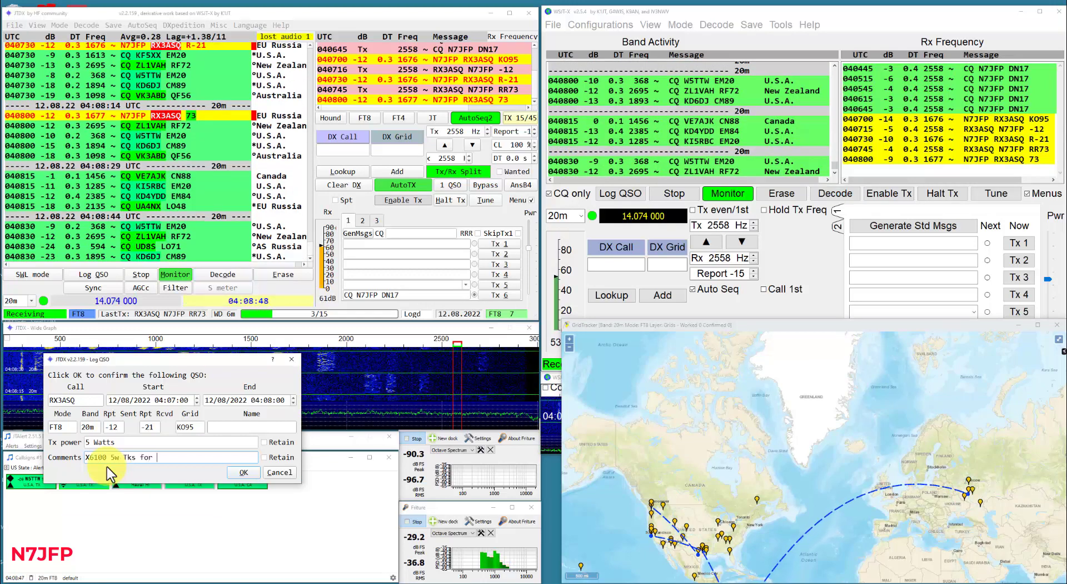
pyautogui.write('QSO')
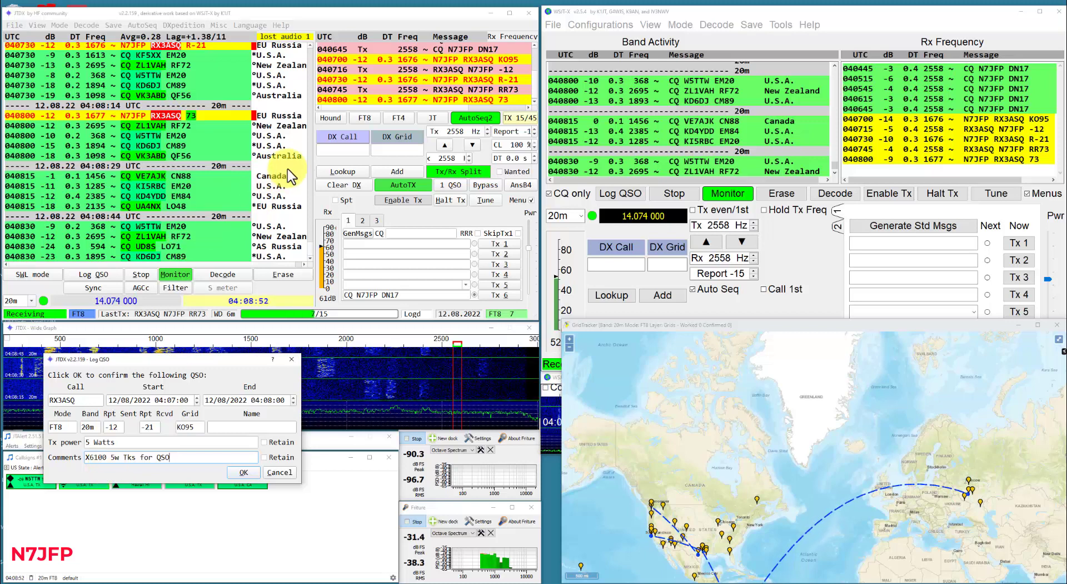
pyautogui.click(242, 474)
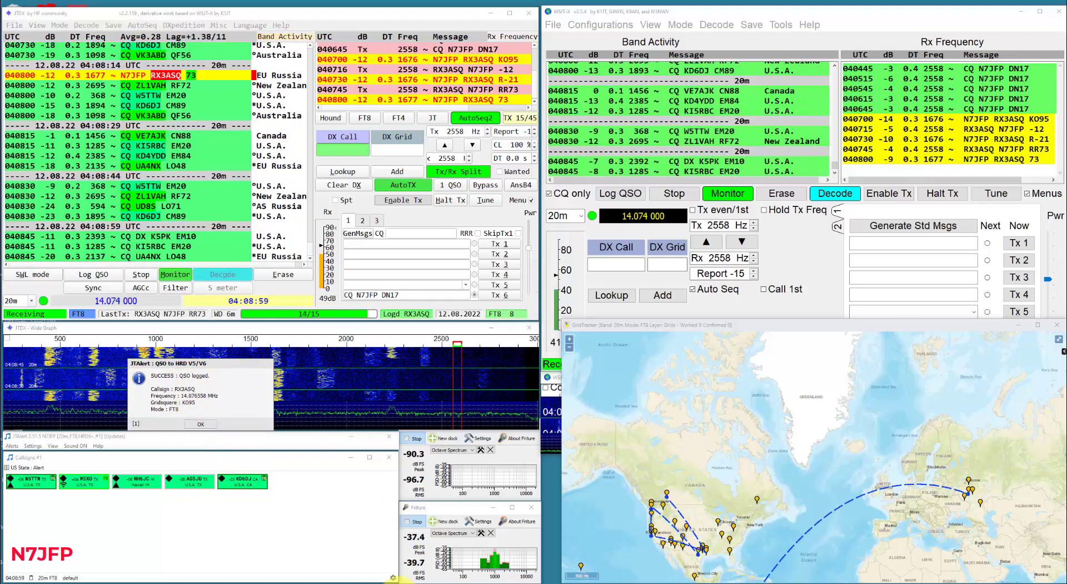
# Step: Dismiss the logged notice, open HRD Logbook and widen its Time on column
pyautogui.click(393, 581)
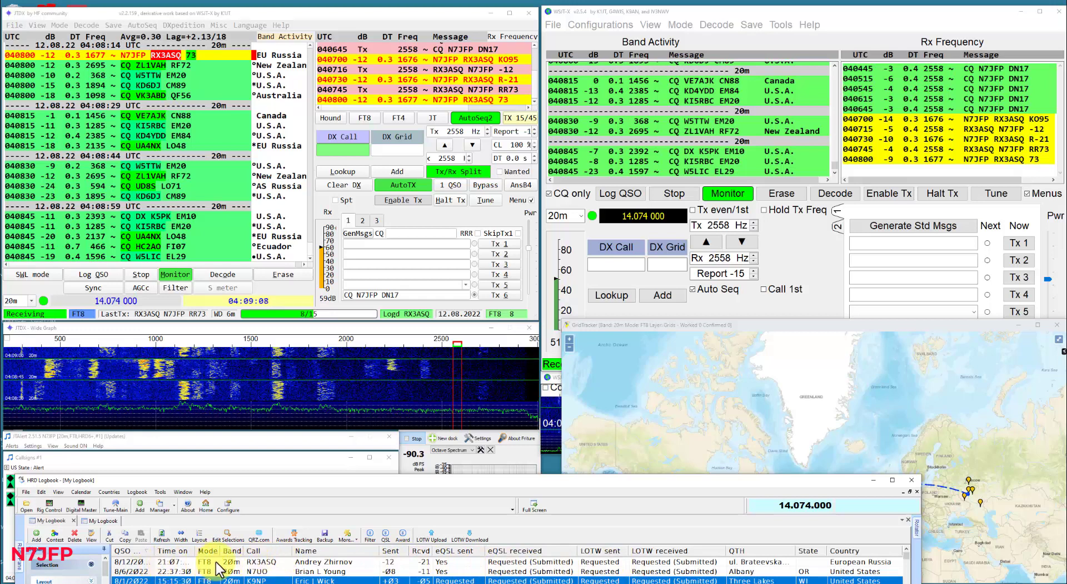
pyautogui.moveTo(197, 550); pyautogui.dragTo(211, 551)
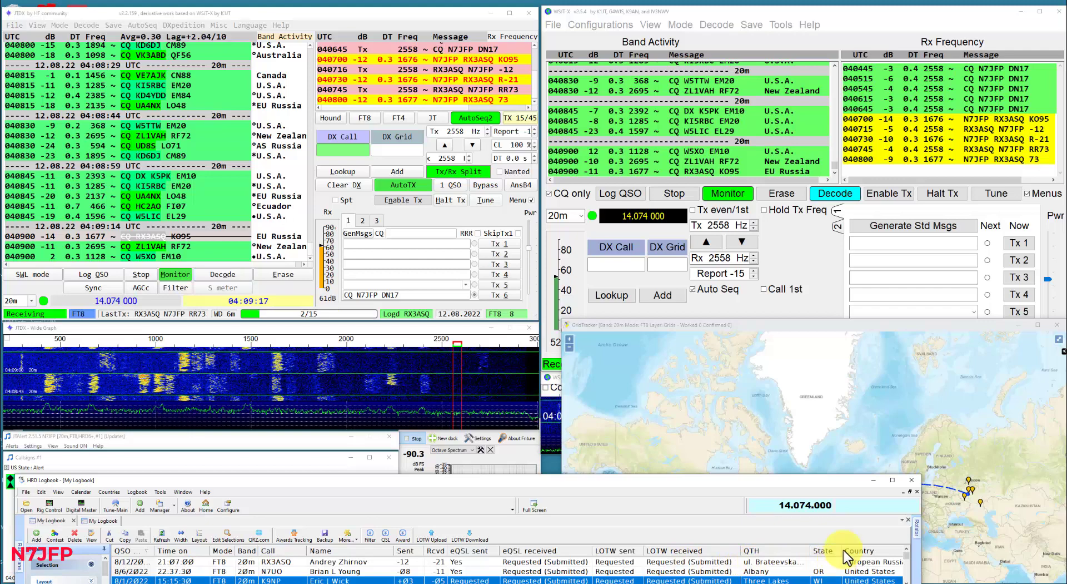
# Step: Minimize the logbook, then zoom and pan GridTracker until the United States fills the map
pyautogui.click(874, 480)
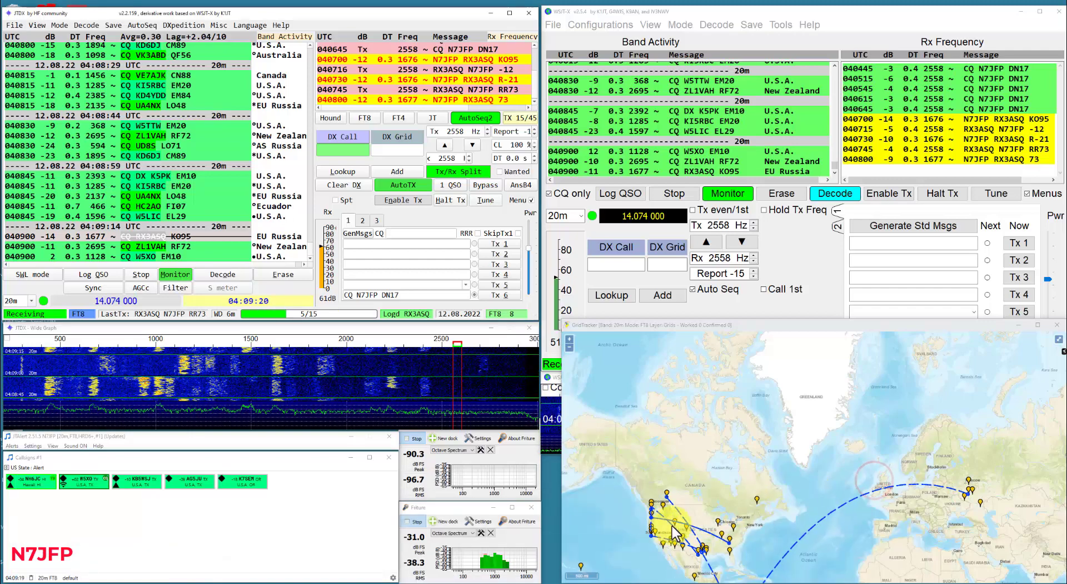
pyautogui.click(613, 536)
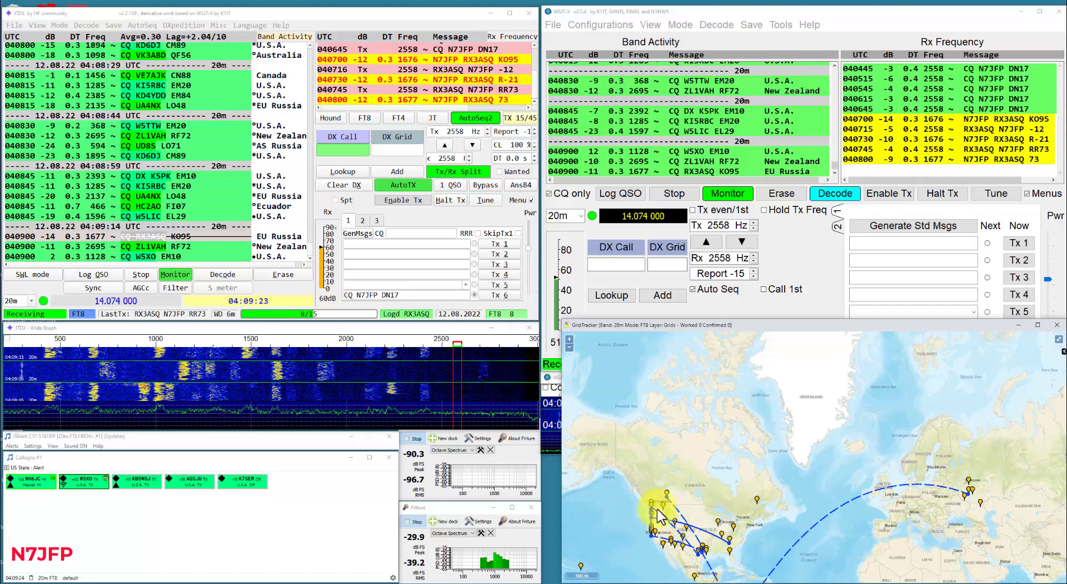
pyautogui.scroll(-1, 812, 493)
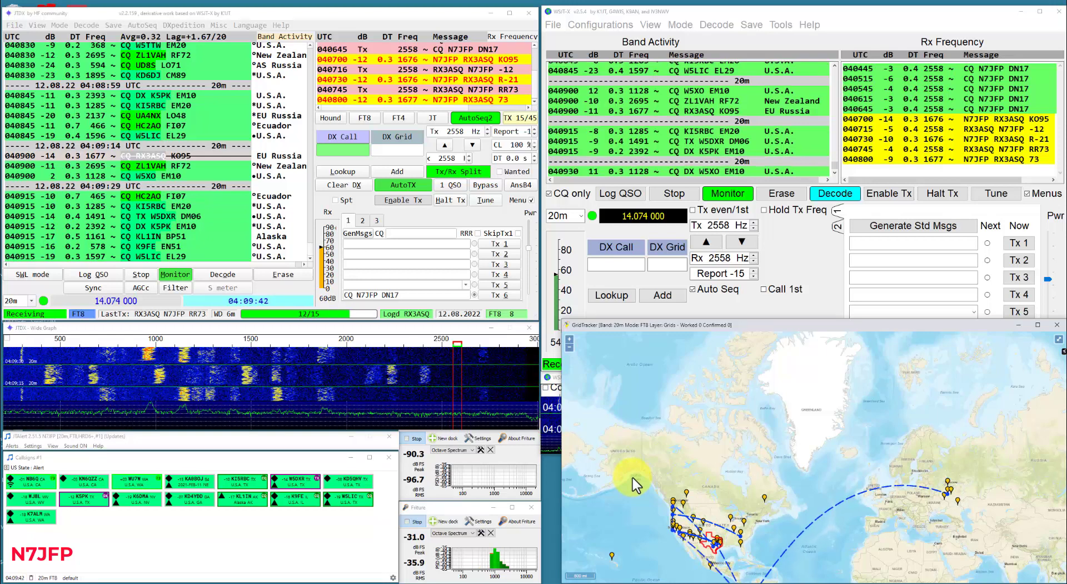
pyautogui.click(633, 515)
pyautogui.moveTo(656, 475); pyautogui.dragTo(669, 428)
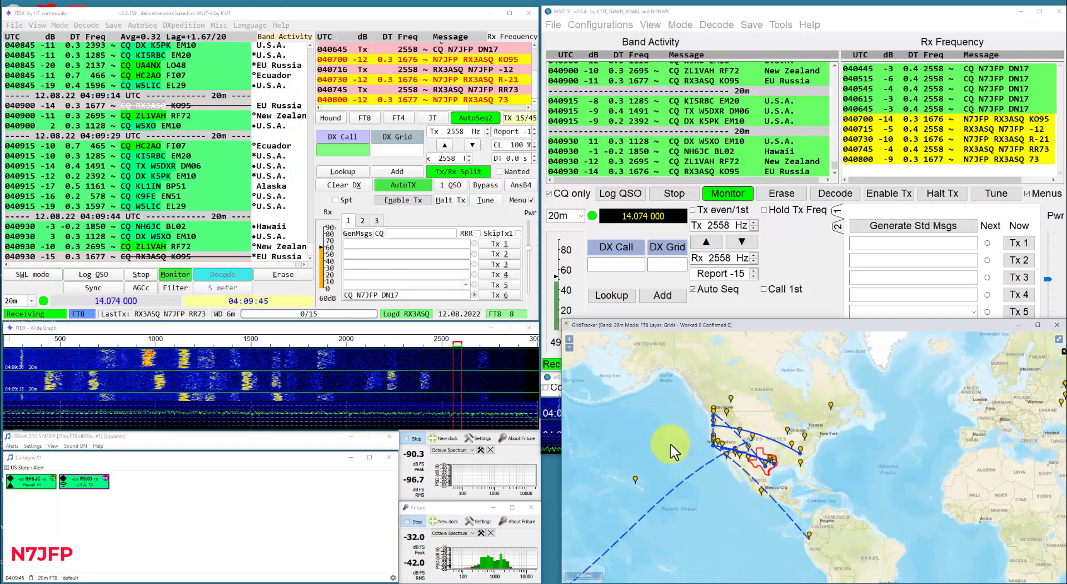
pyautogui.scroll(2, 670, 444)
pyautogui.moveTo(674, 447)
pyautogui.mouseDown()
pyautogui.moveTo(621, 475)
pyautogui.moveTo(598, 471)
pyautogui.mouseUp()
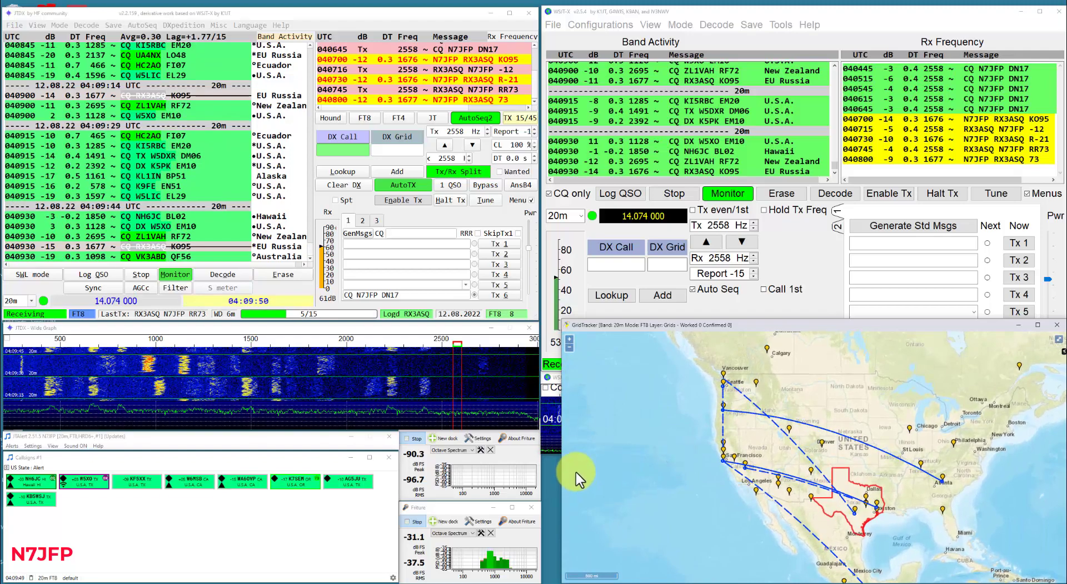